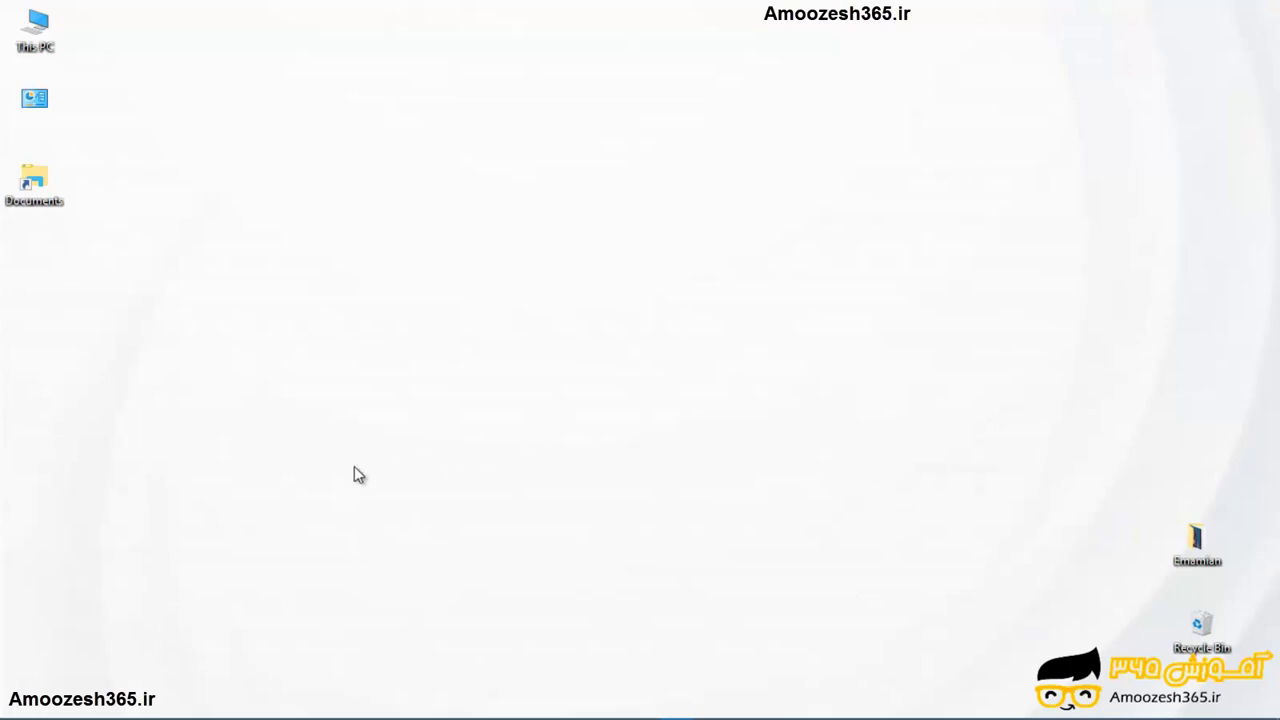
Slide up the auto-hidden Windows taskbar at the bottom-left of the desktop
{"action": "mouse_move", "coordinate": [16, 712]}
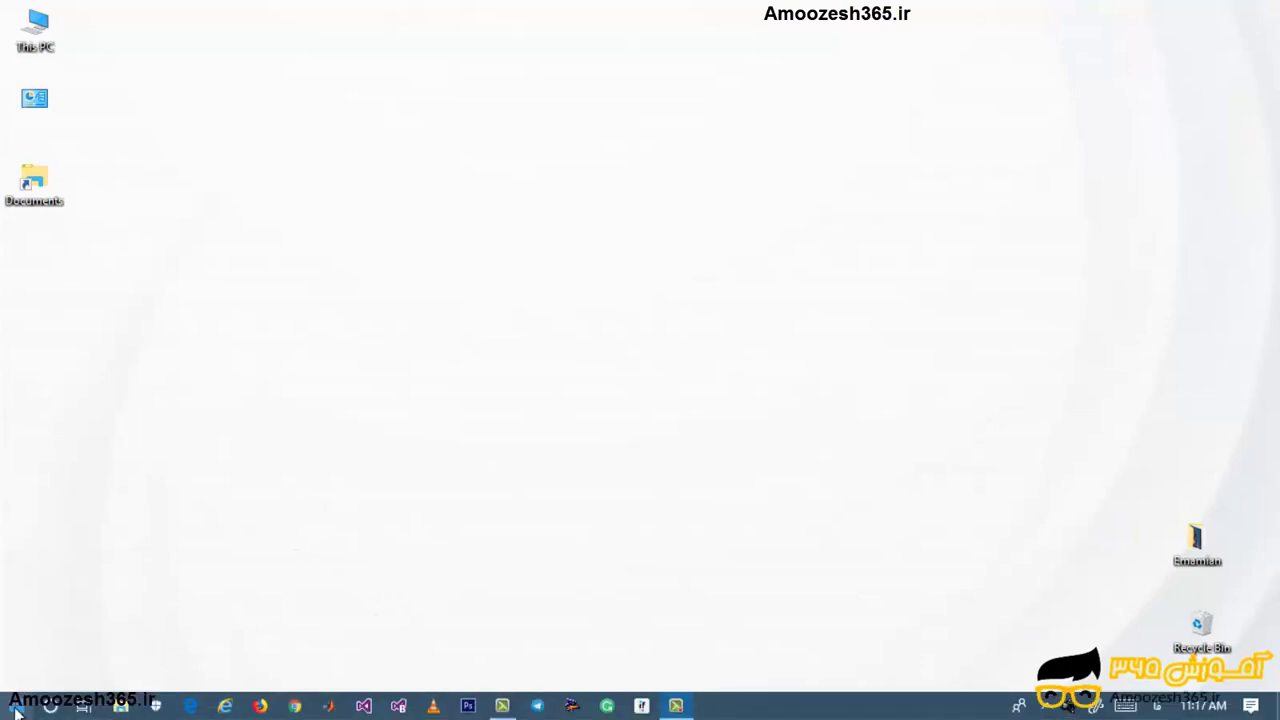
Open the Start menu and scroll the app list down to the O–S apps
{"action": "left_click", "coordinate": [17, 712]}
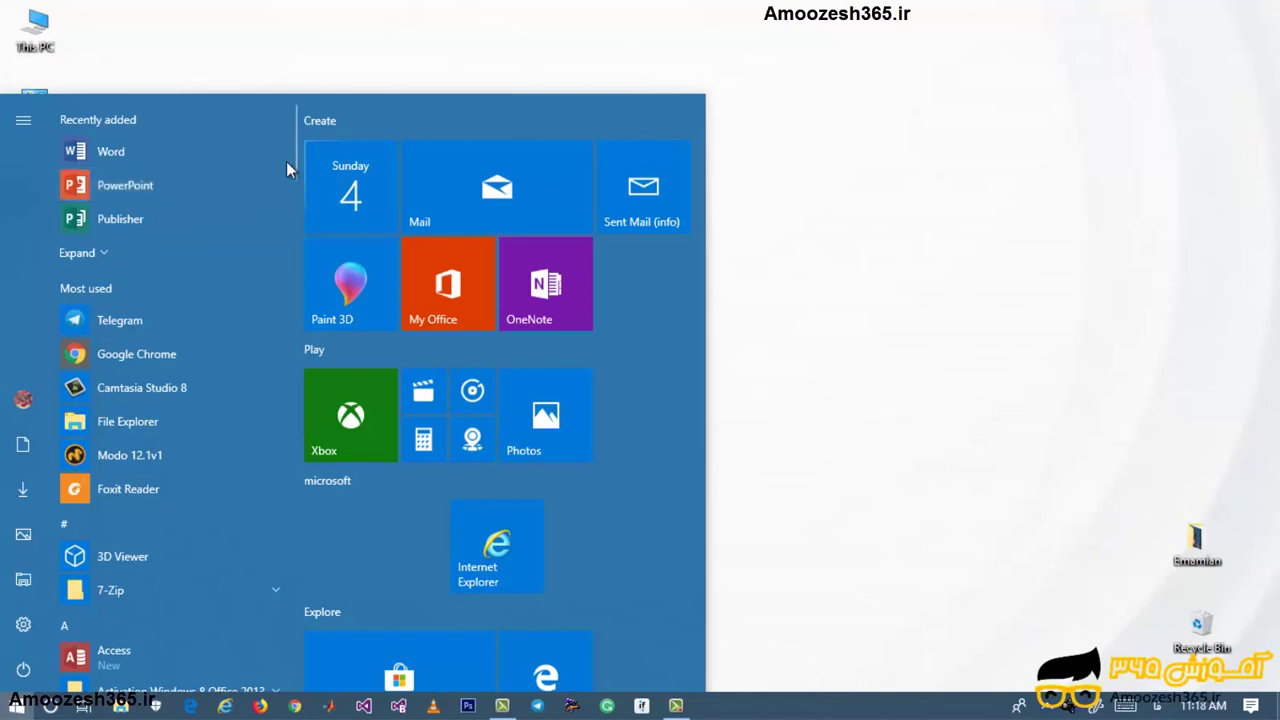
{"action": "left_click_drag", "start_coordinate": [293, 156], "coordinate": [319, 490]}
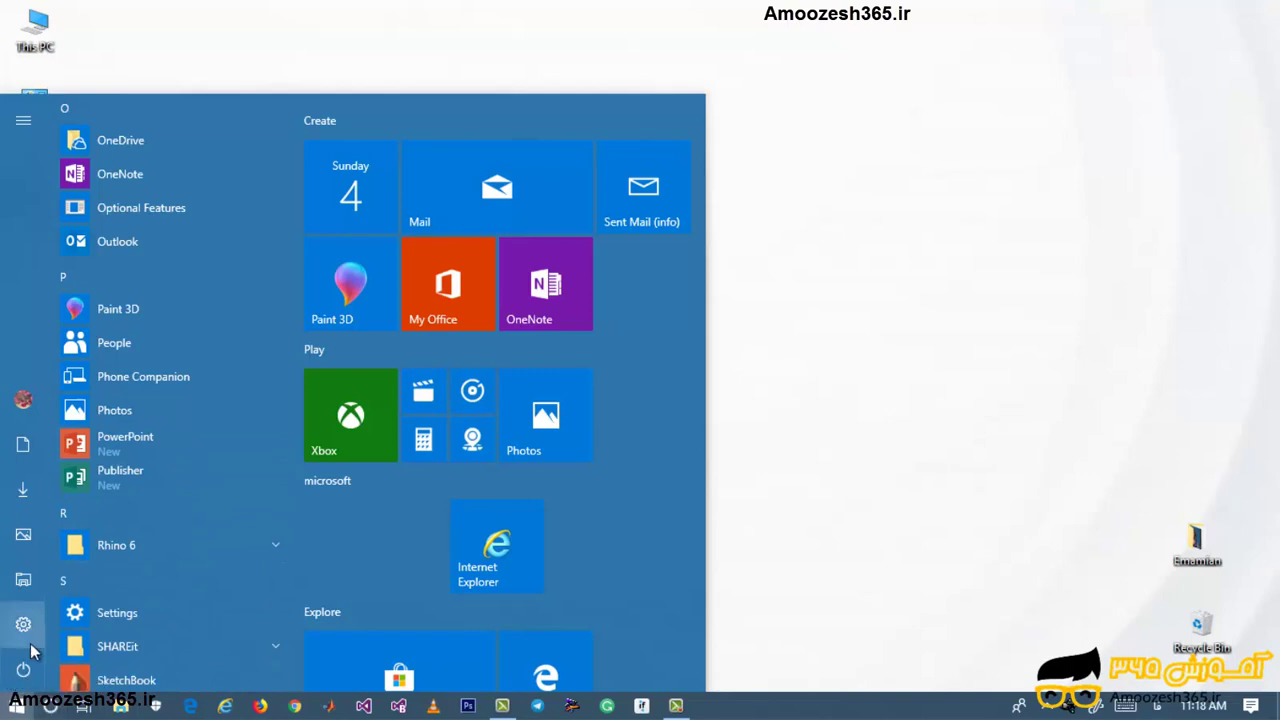
Search Windows for 'po' and show the options menu for the PowerPoint best match
{"action": "left_click", "coordinate": [50, 708]}
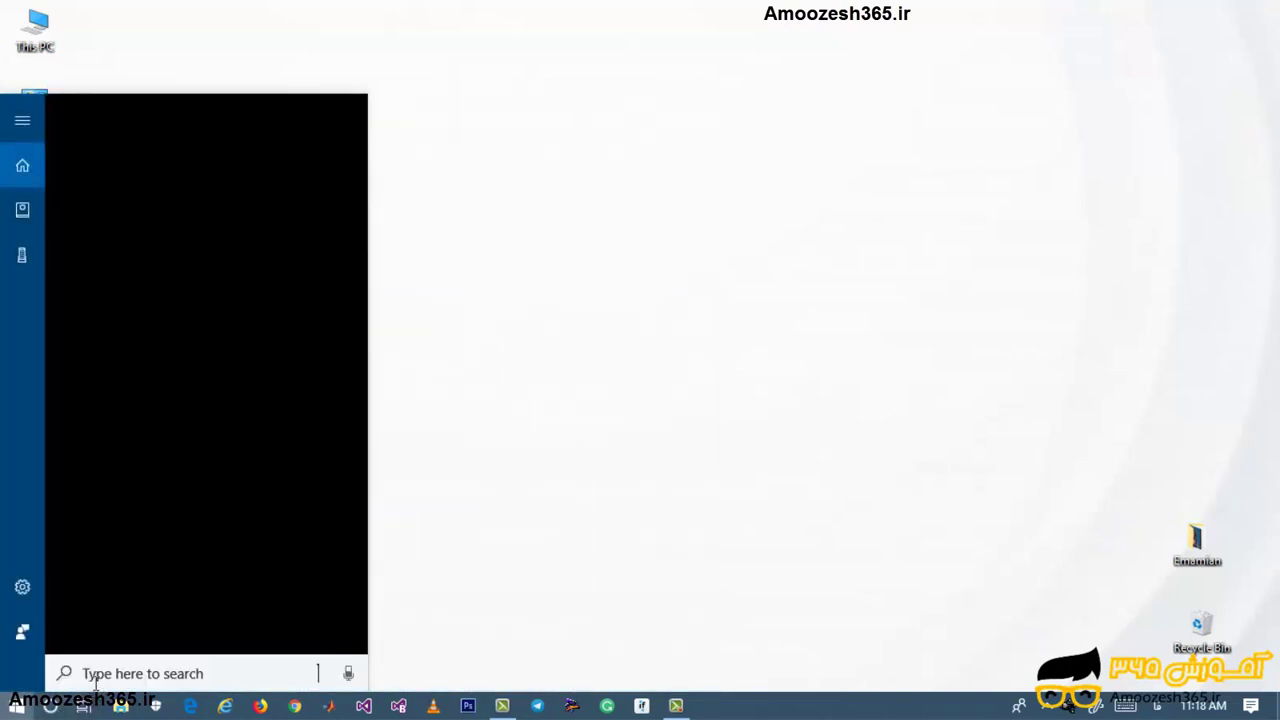
{"action": "type", "text": "p"}
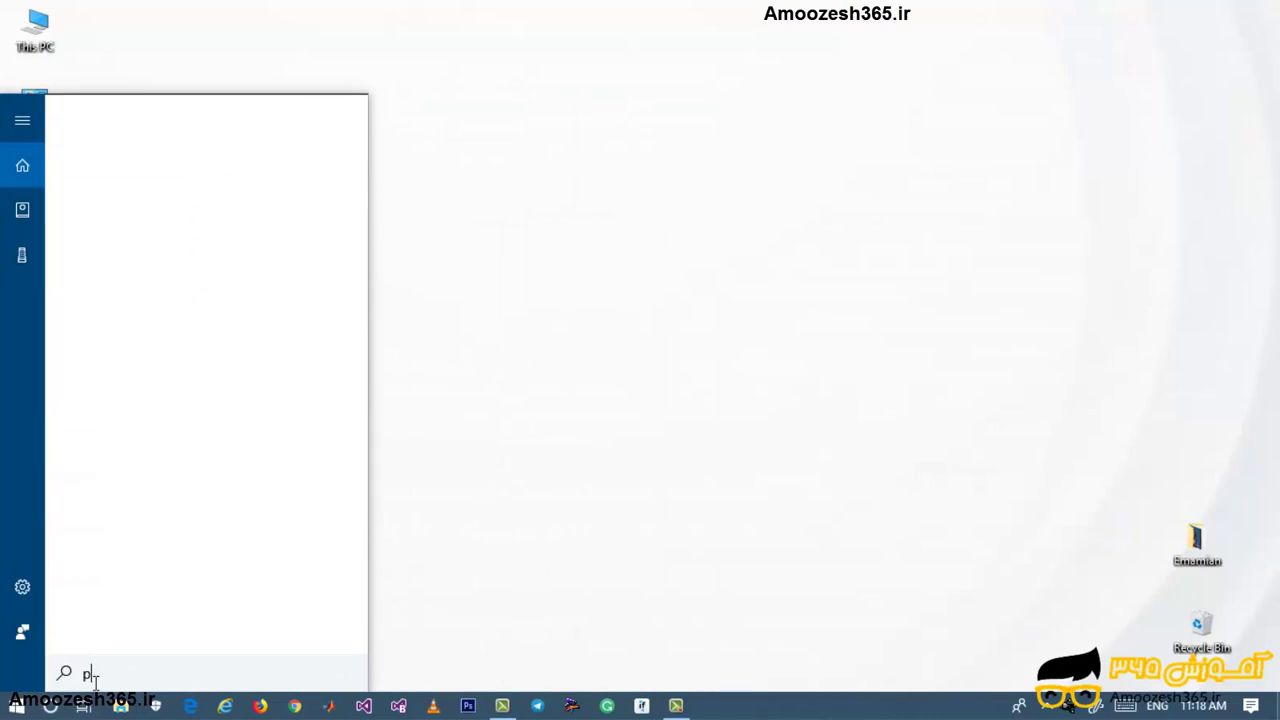
{"action": "type", "text": "o"}
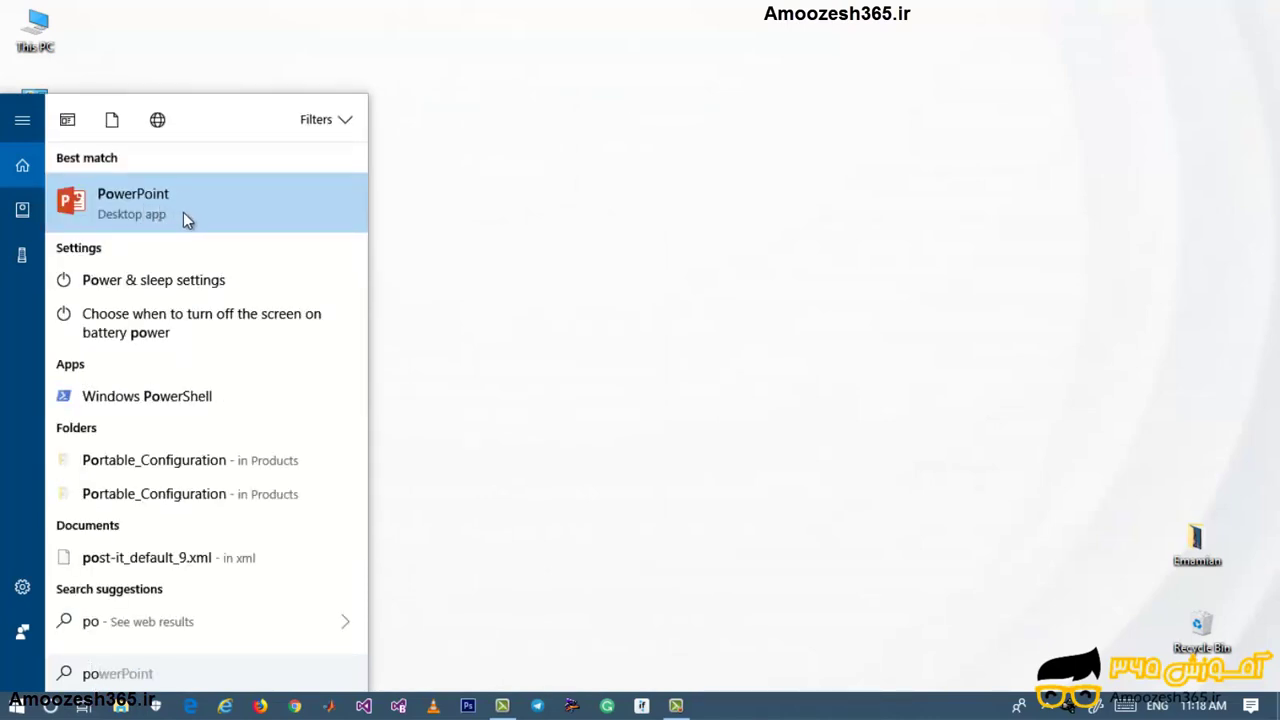
{"action": "right_click", "coordinate": [177, 212]}
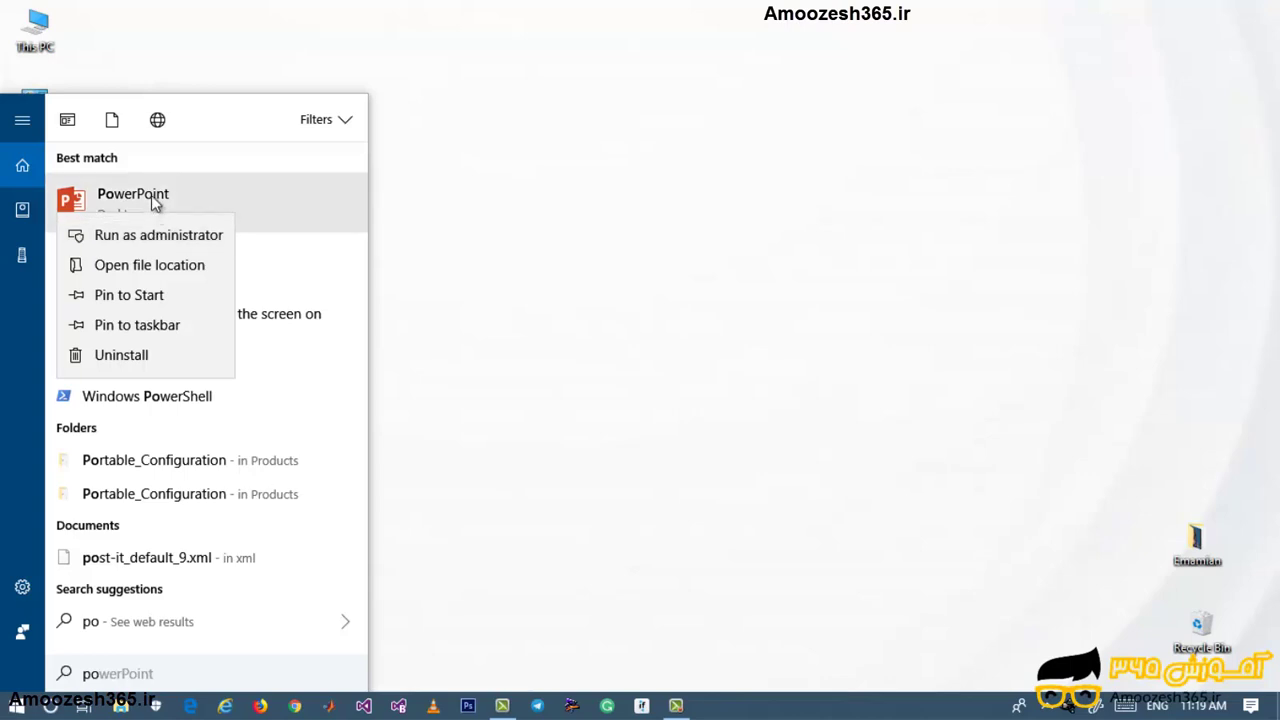
Launch PowerPoint from the search results and wait for its start screen
{"action": "left_click", "coordinate": [153, 199]}
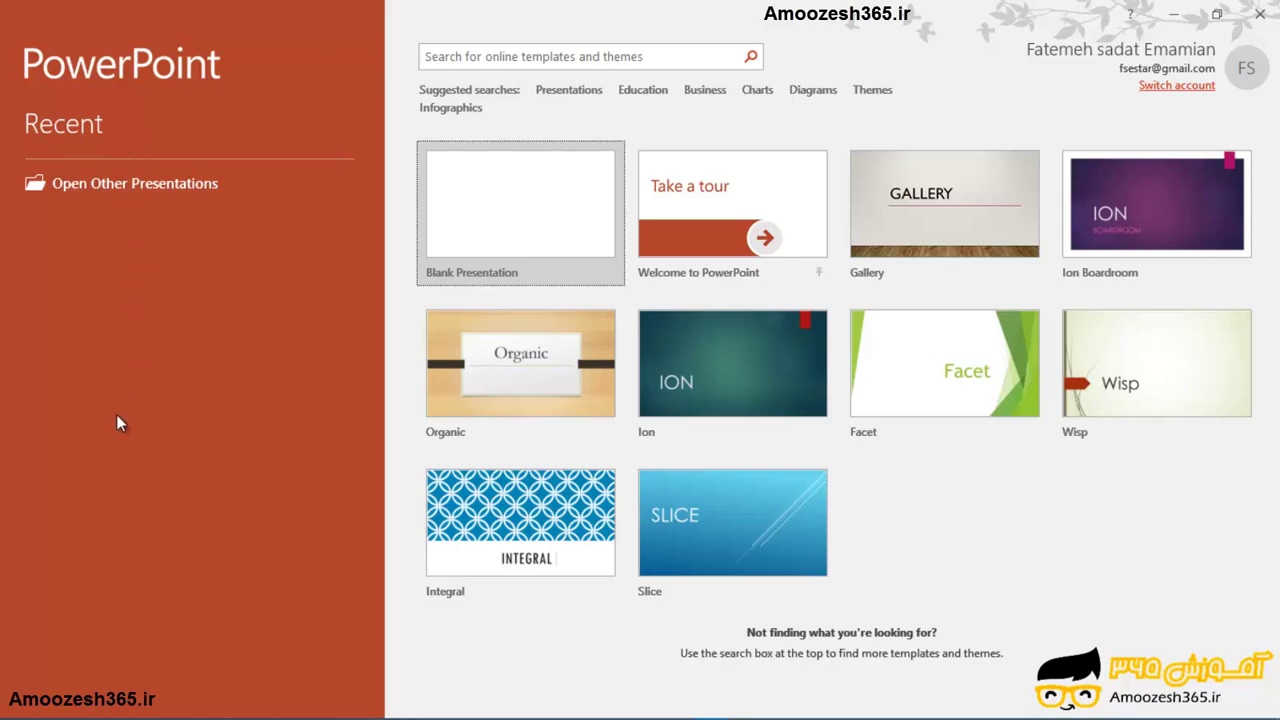
{"action": "left_click_drag", "start_coordinate": [20, 210], "coordinate": [310, 698]}
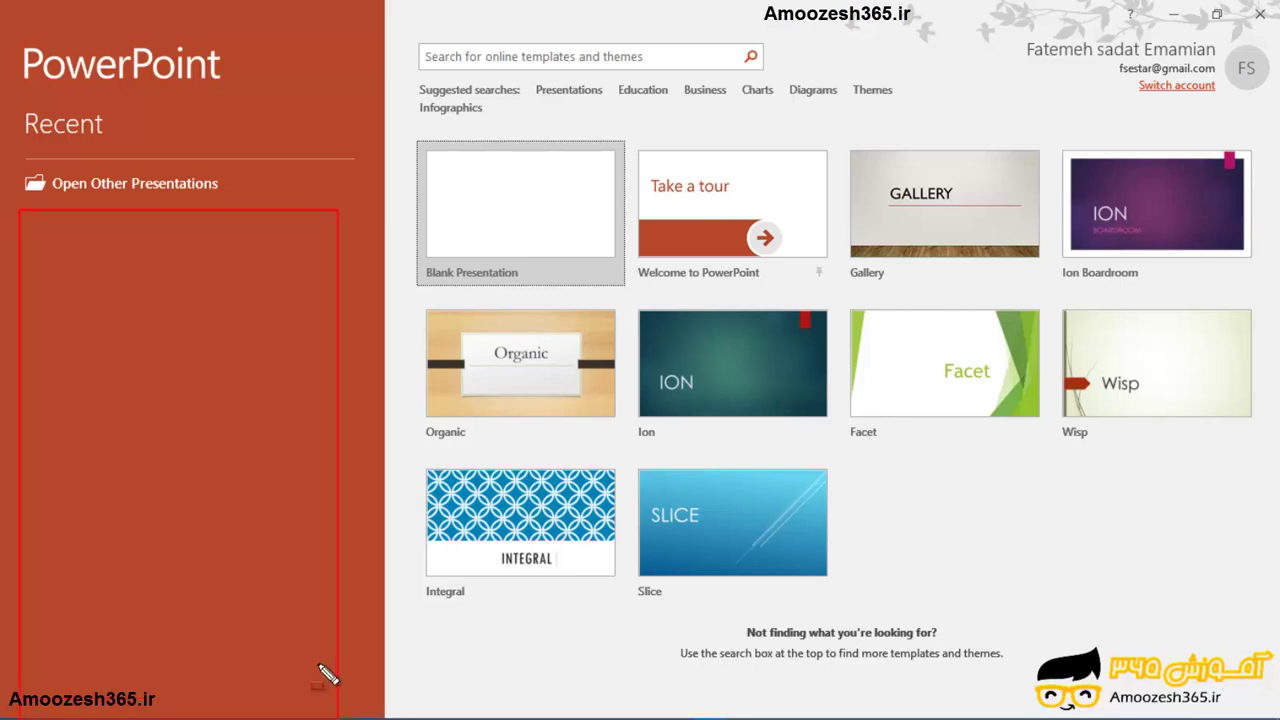
{"action": "key", "text": "Escape"}
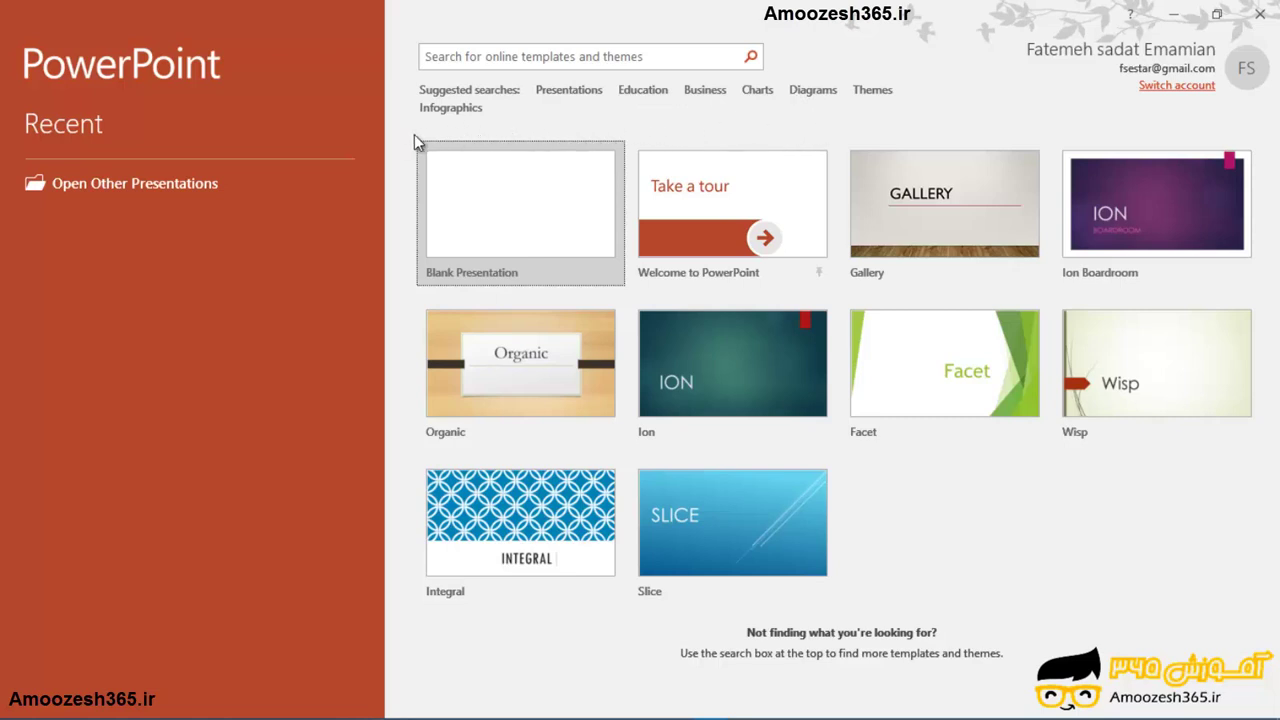
{"action": "mouse_move", "coordinate": [410, 128]}
{"action": "left_mouse_down"}
{"action": "mouse_move", "coordinate": [1147, 568]}
{"action": "mouse_move", "coordinate": [1261, 614]}
{"action": "mouse_move", "coordinate": [1266, 596]}
{"action": "left_mouse_up"}
Search online templates for Education and scroll through the 234 results, then back up
{"action": "left_click", "coordinate": [642, 92]}
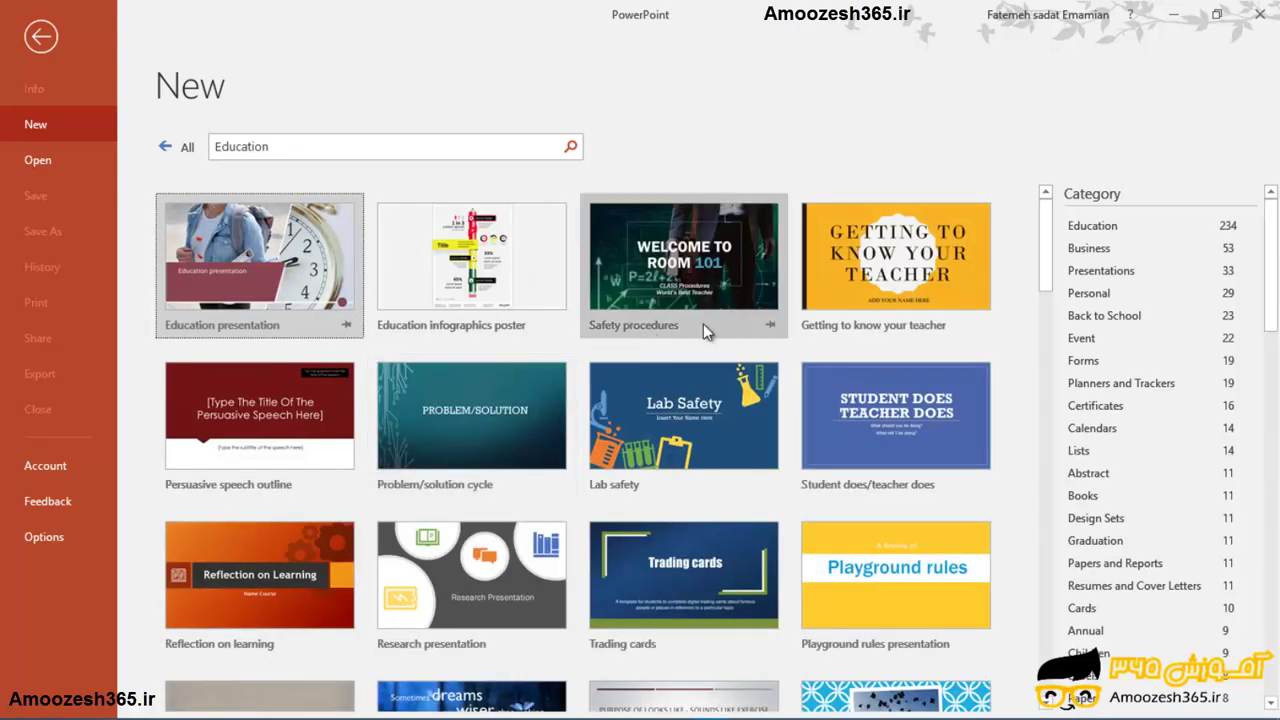
{"action": "scroll", "coordinate": [694, 338], "scroll_direction": "down", "scroll_amount": 5}
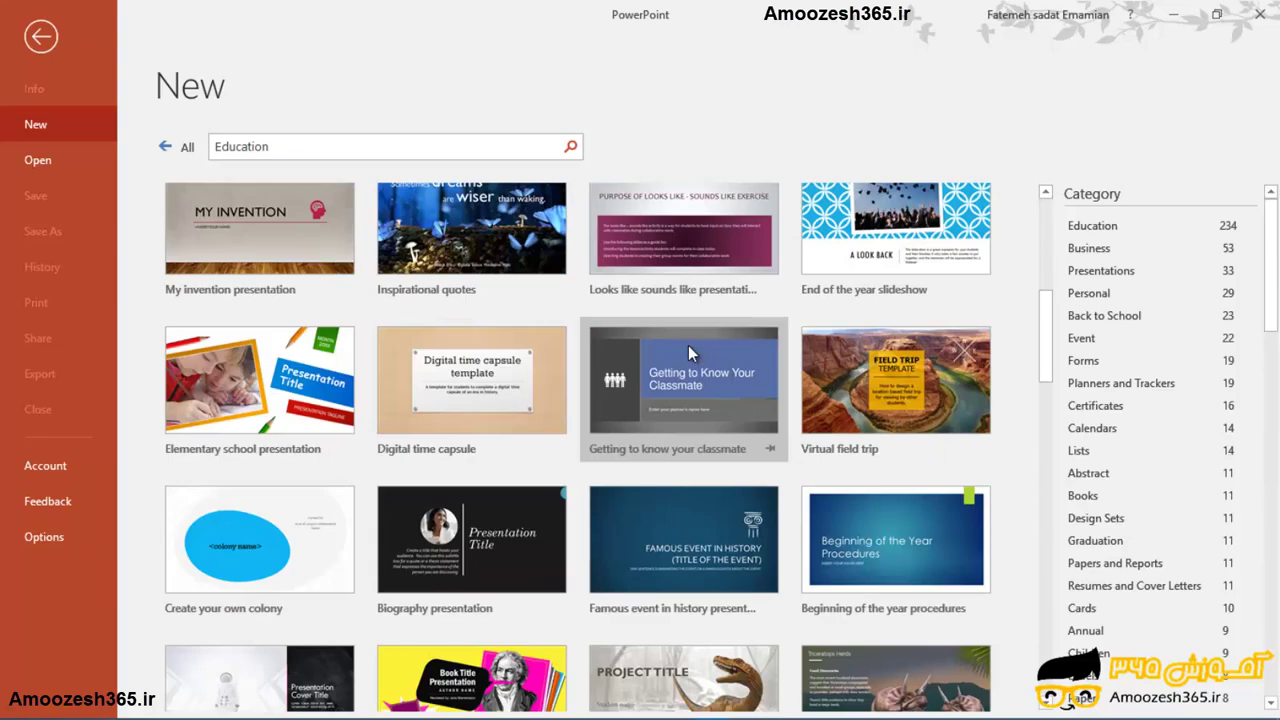
{"action": "scroll", "coordinate": [688, 345], "scroll_direction": "down", "scroll_amount": 5}
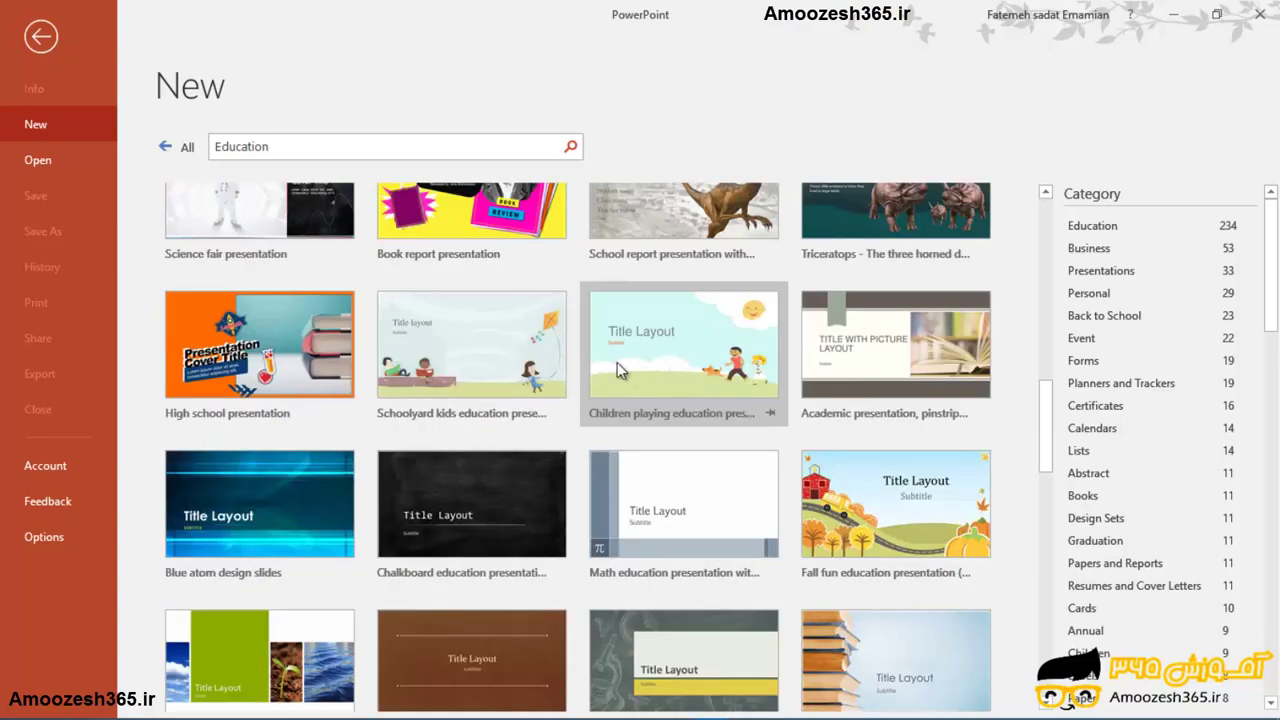
{"action": "scroll", "coordinate": [561, 371], "scroll_direction": "down", "scroll_amount": 5}
{"action": "scroll", "coordinate": [440, 360], "scroll_direction": "down", "scroll_amount": 5}
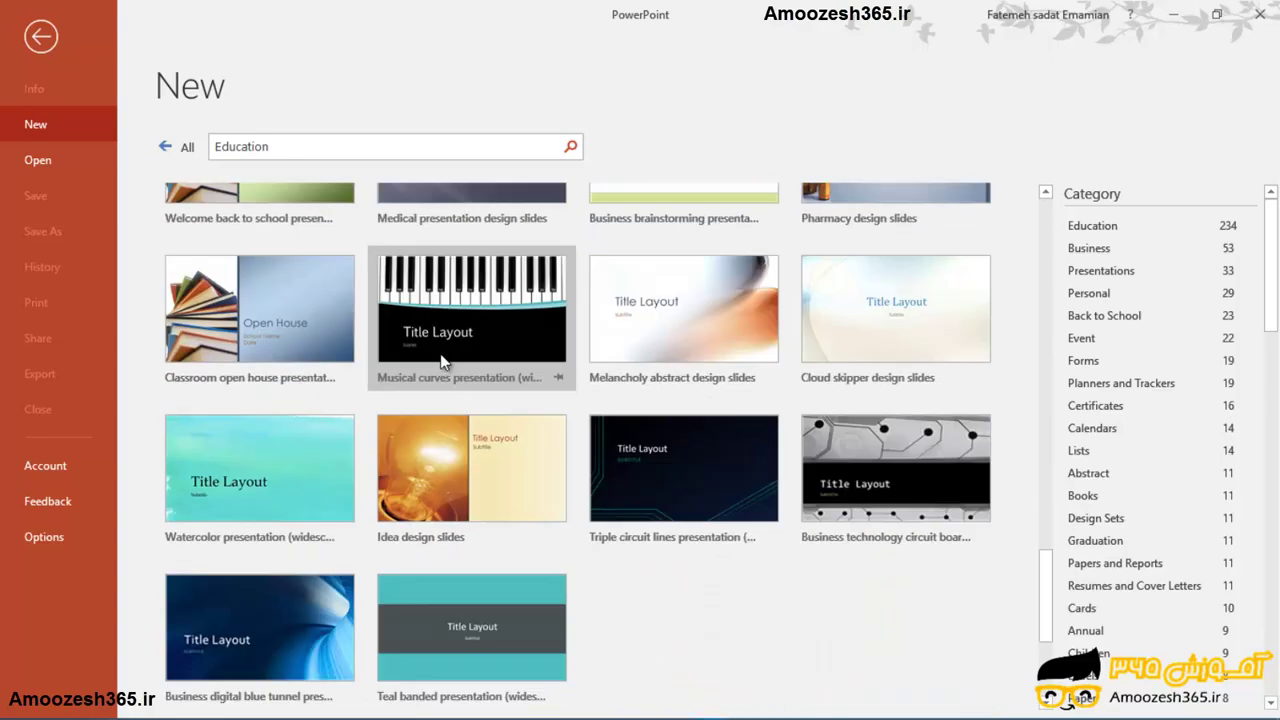
{"action": "scroll", "coordinate": [458, 364], "scroll_direction": "up", "scroll_amount": 10}
{"action": "scroll", "coordinate": [460, 365], "scroll_direction": "up", "scroll_amount": 10}
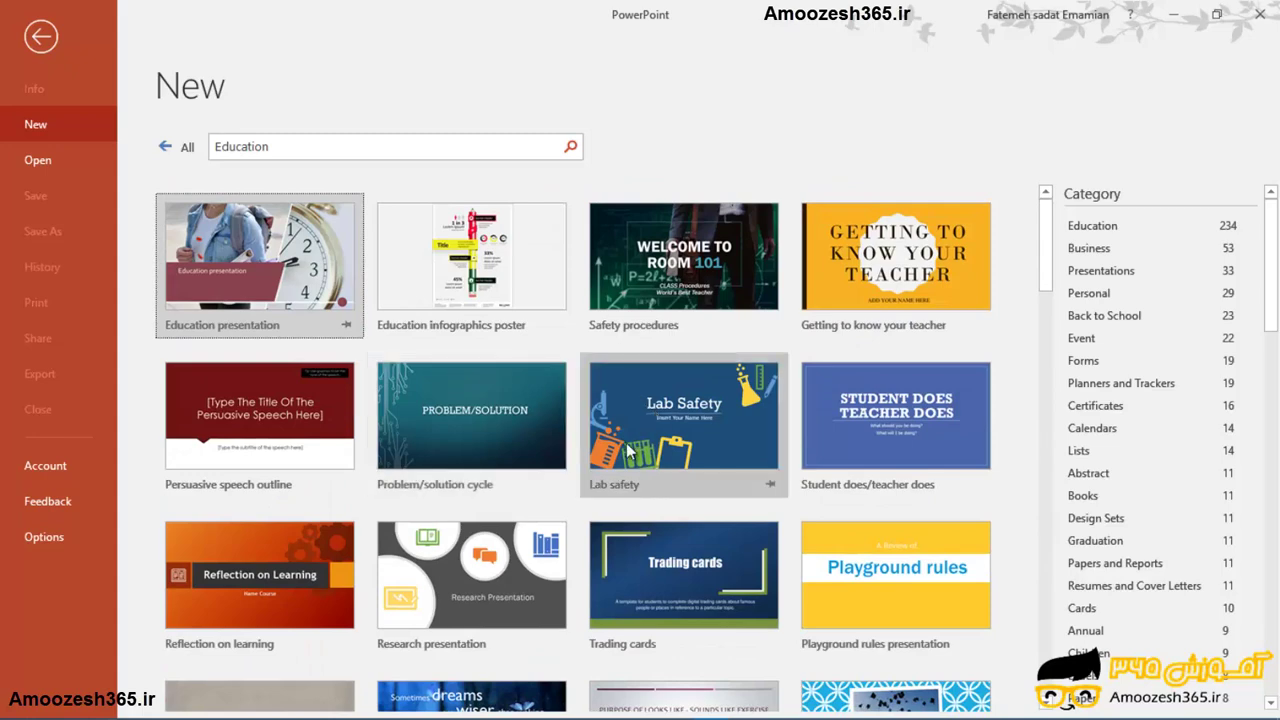
Preview the Lab safety template, a 140 KB download from Microsoft Corporation
{"action": "left_click", "coordinate": [655, 430]}
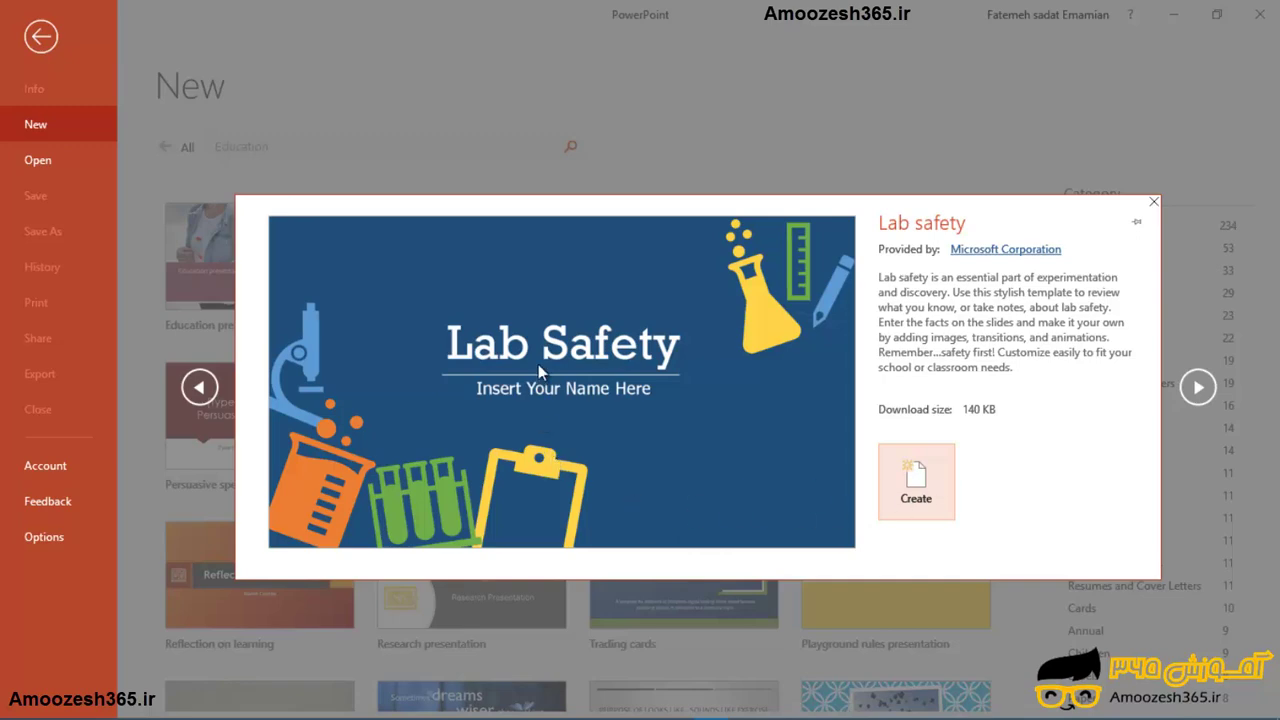
Close the Lab safety preview, annotate the Education 234 and Business 53 category counts, then clear the annotation
{"action": "left_click", "coordinate": [782, 173]}
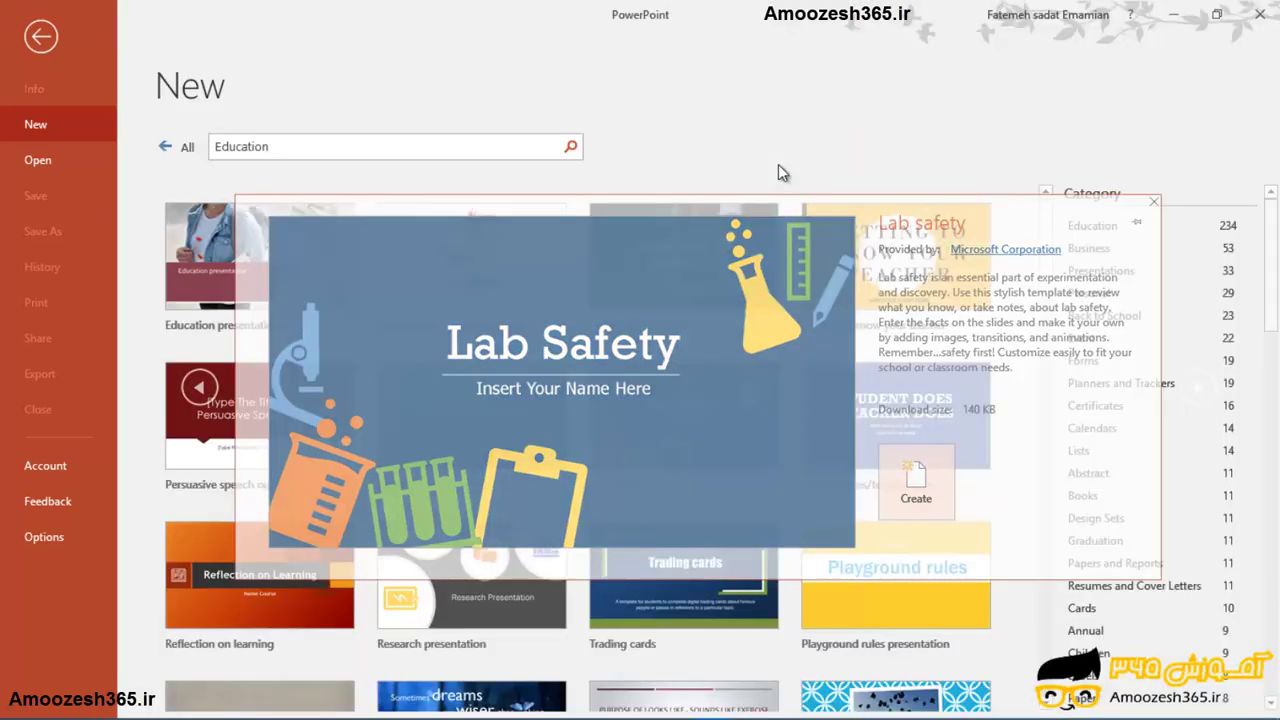
{"action": "mouse_move", "coordinate": [1049, 238]}
{"action": "left_mouse_down"}
{"action": "mouse_move", "coordinate": [1050, 258]}
{"action": "mouse_move", "coordinate": [1056, 210]}
{"action": "mouse_move", "coordinate": [1266, 696]}
{"action": "left_mouse_up"}
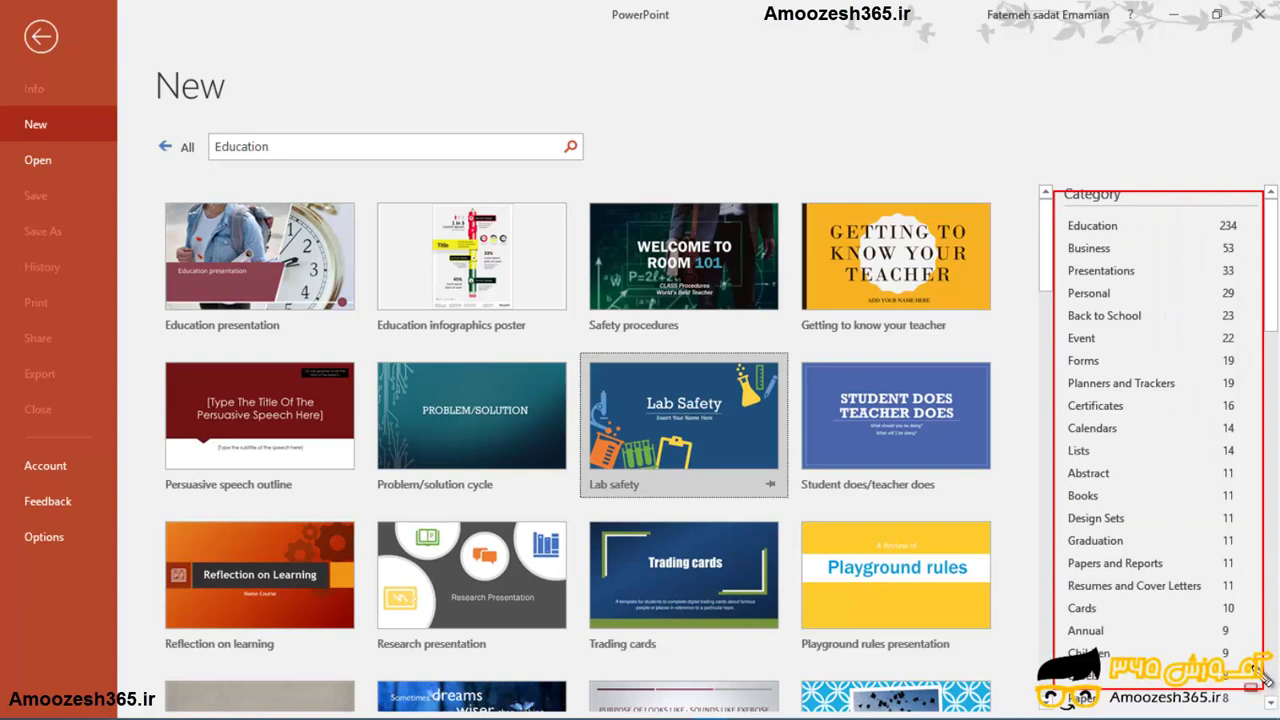
{"action": "mouse_move", "coordinate": [1212, 216]}
{"action": "left_mouse_down"}
{"action": "mouse_move", "coordinate": [1242, 236]}
{"action": "mouse_move", "coordinate": [1242, 260]}
{"action": "left_mouse_up"}
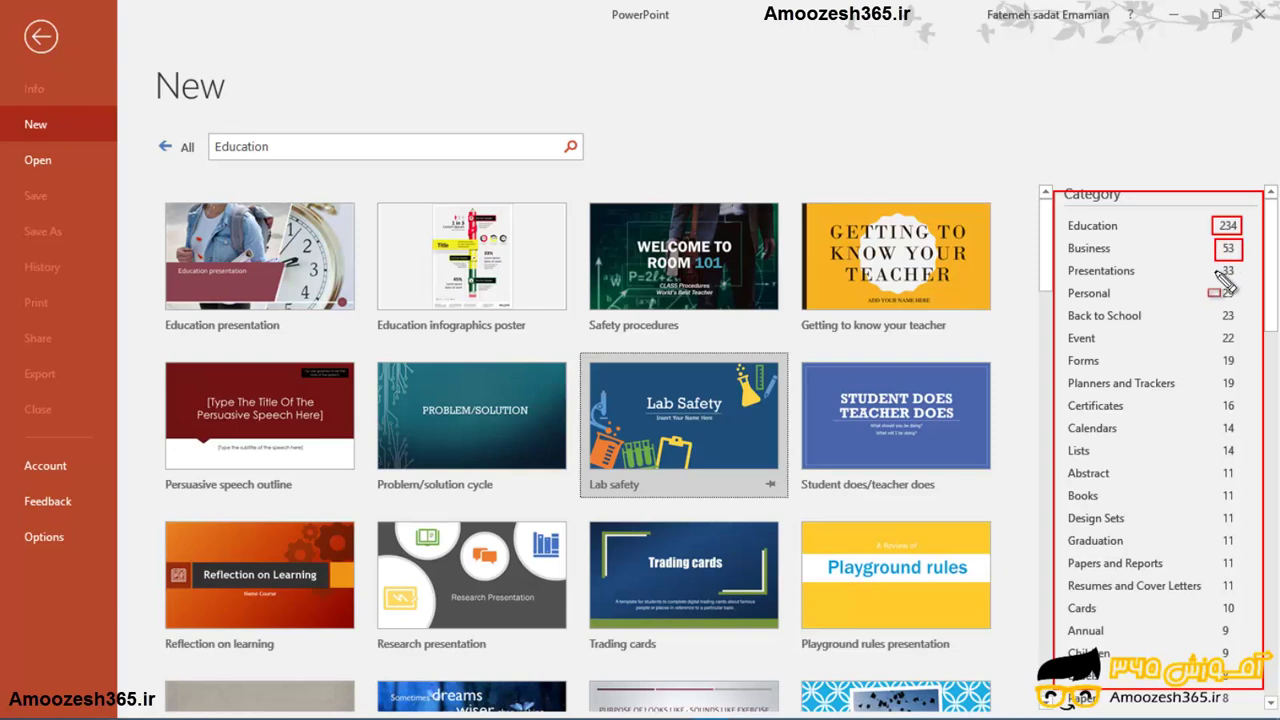
{"action": "key", "text": "Escape"}
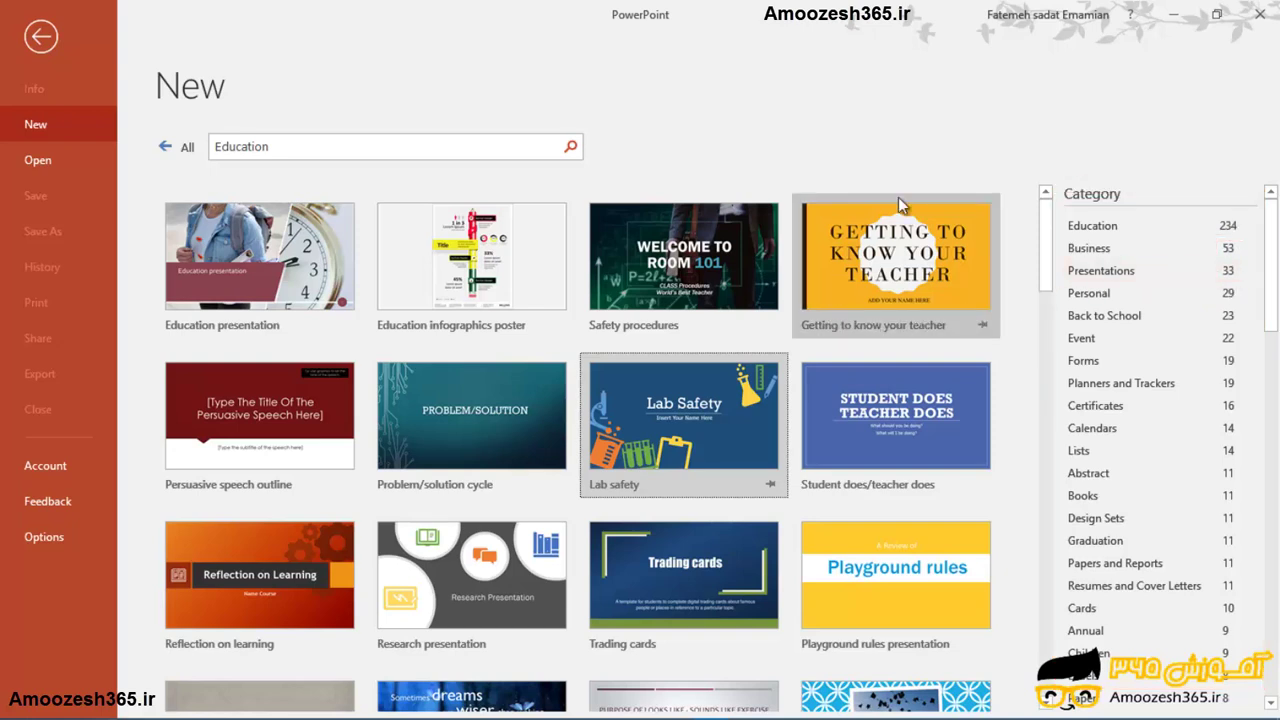
Return to the PowerPoint start screen and pick Blank Presentation
{"action": "left_click", "coordinate": [42, 37]}
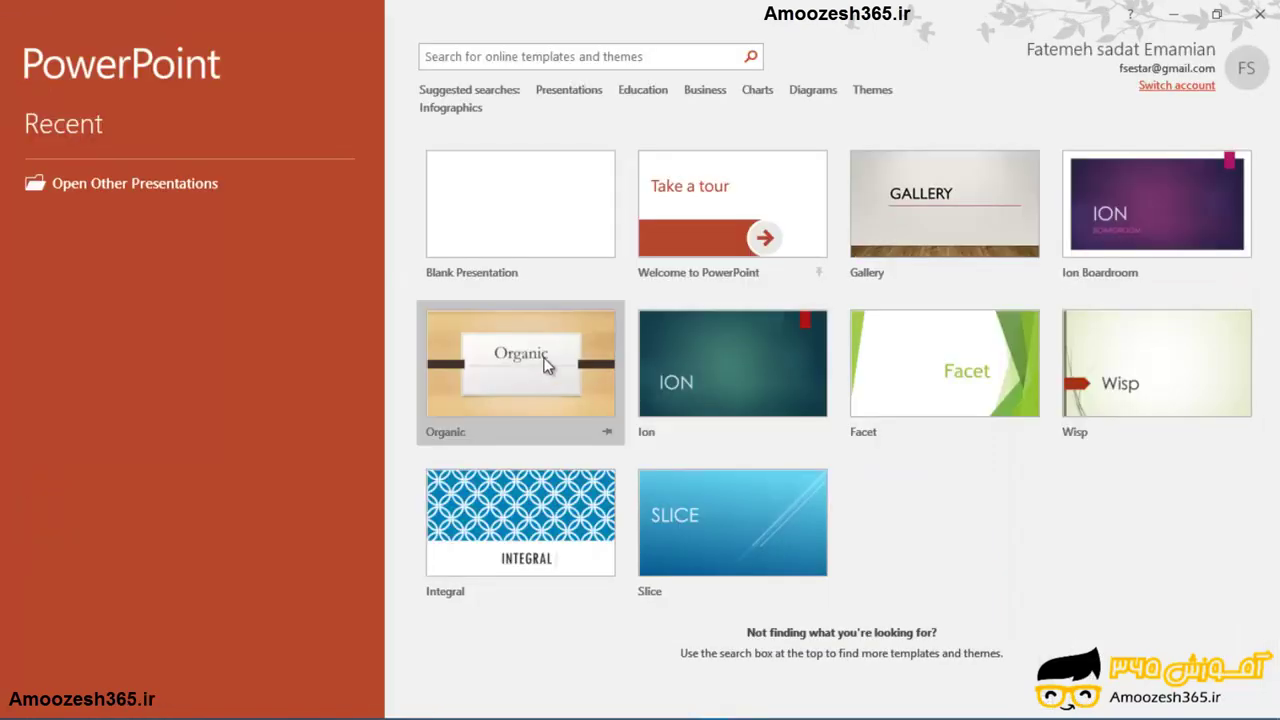
{"action": "left_click", "coordinate": [528, 203]}
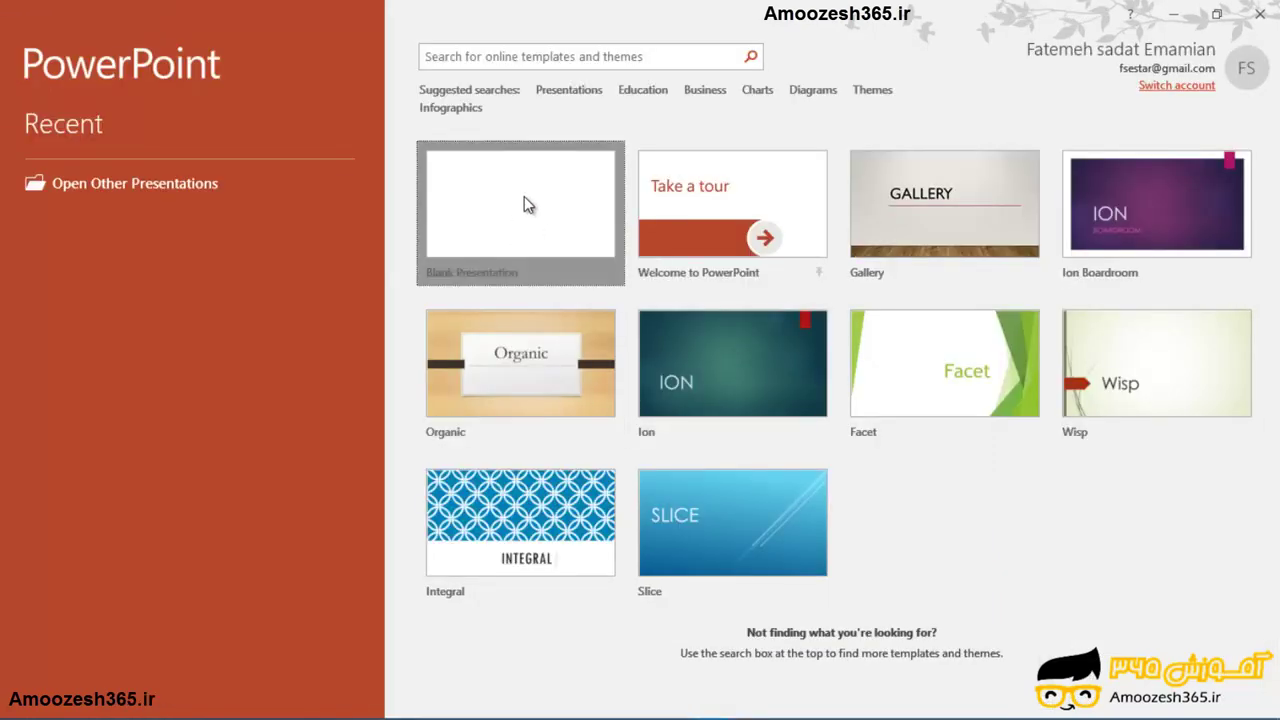